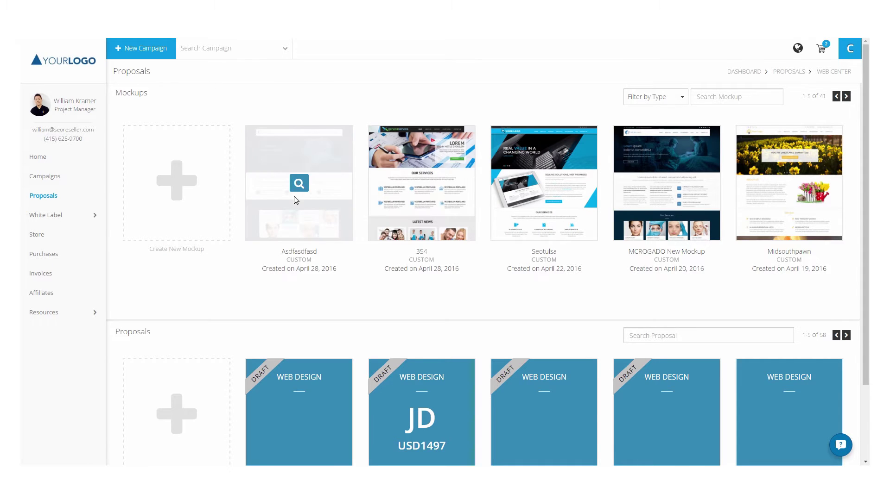
Create and save a Dental-industry website mockup, then load the Precision dental design
click(176, 186)
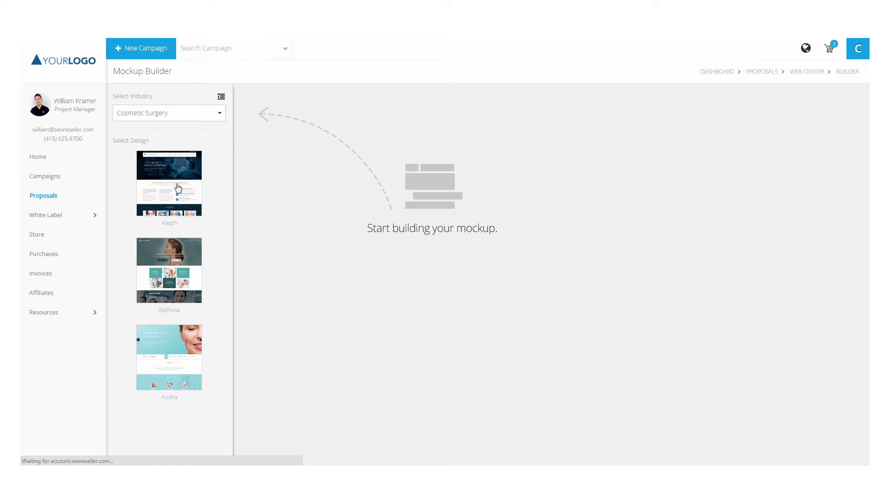
click(220, 118)
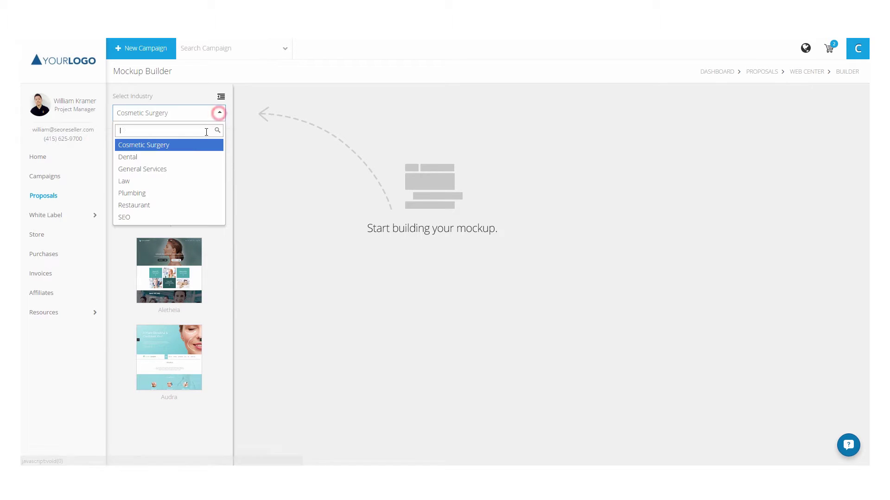
click(183, 156)
click(181, 194)
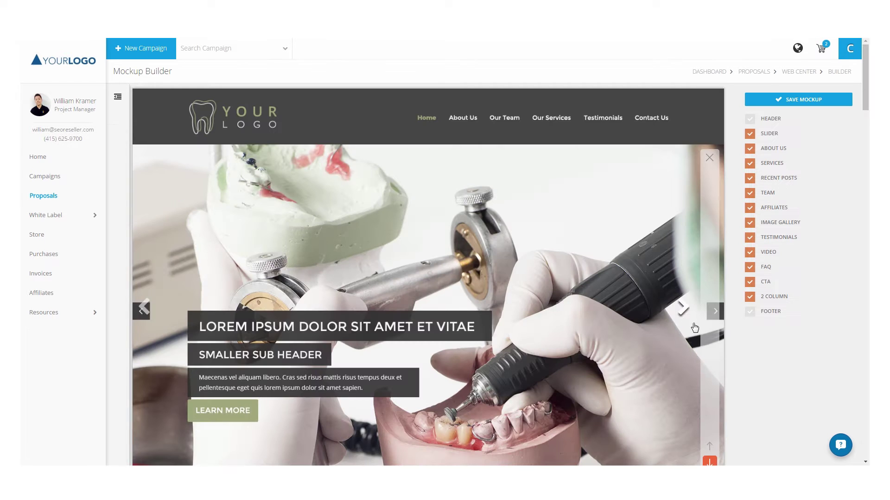
scroll(681, 338, down, 3)
scroll(682, 264, down, 4)
scroll(682, 263, down, 3)
scroll(681, 271, down, 3)
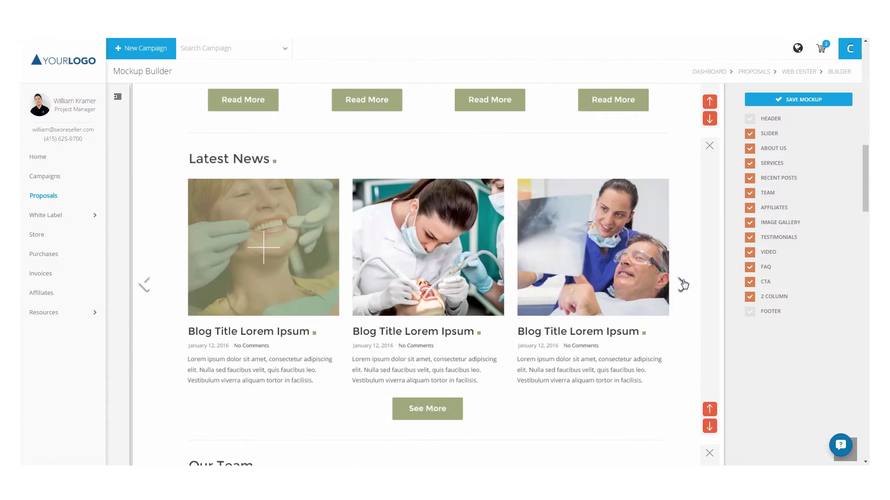
scroll(681, 327, down, 3)
scroll(682, 341, down, 2)
scroll(682, 278, down, 2)
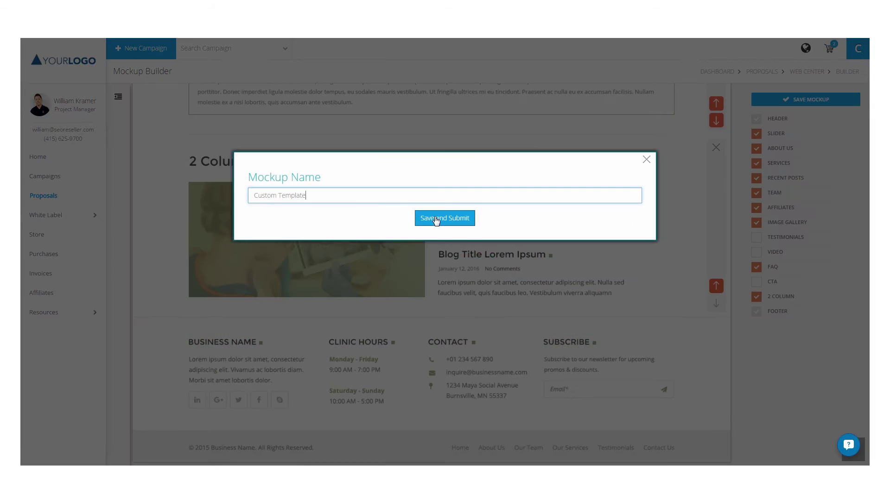
click(437, 217)
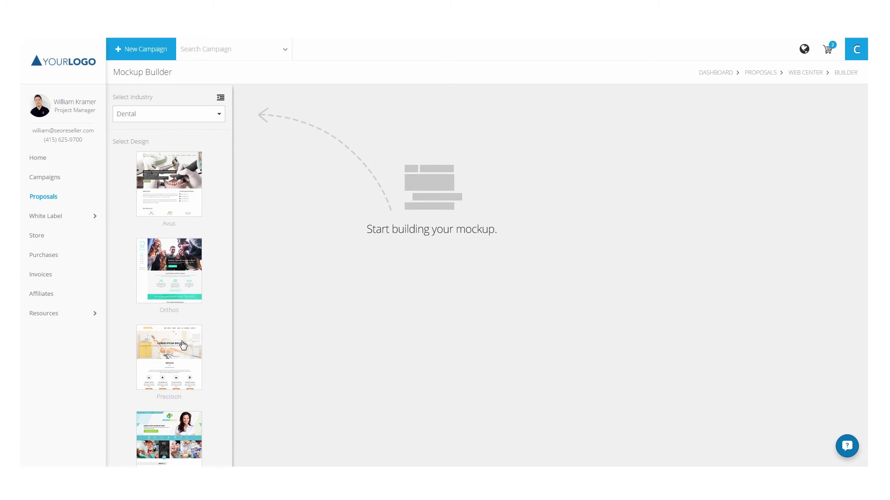
click(184, 365)
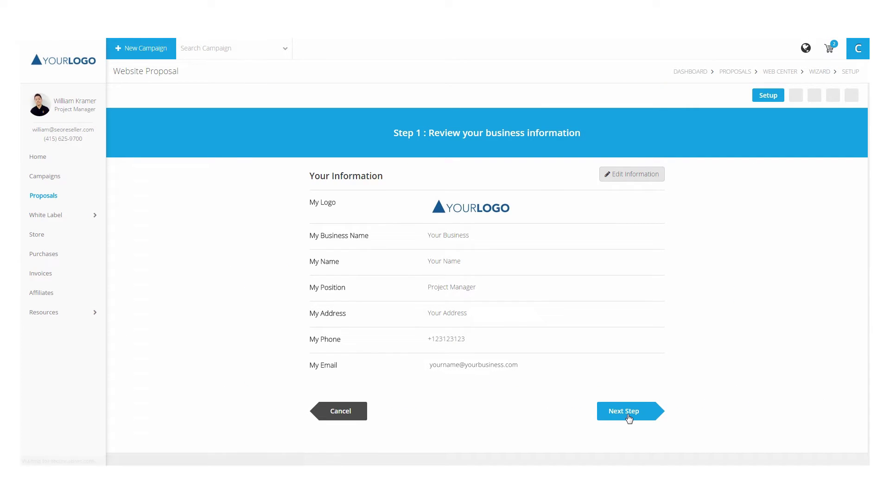
Confirm the business information and choose Sample Business as the proposal's client
click(628, 416)
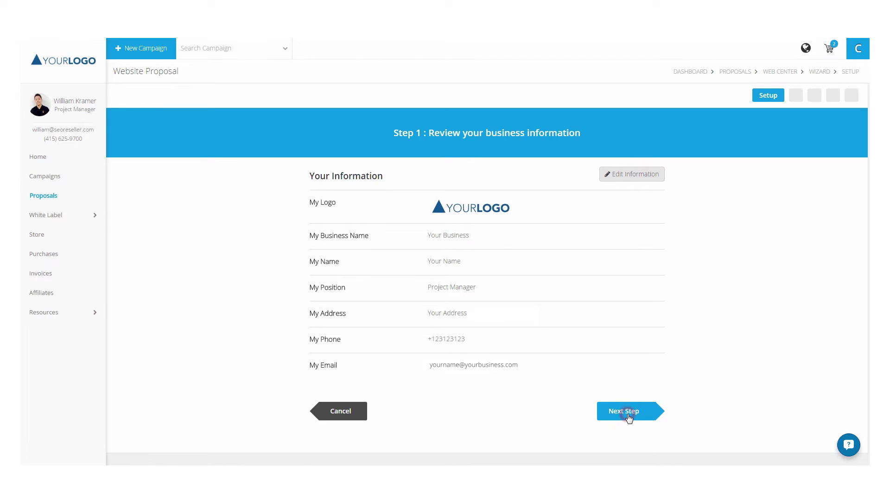
click(466, 204)
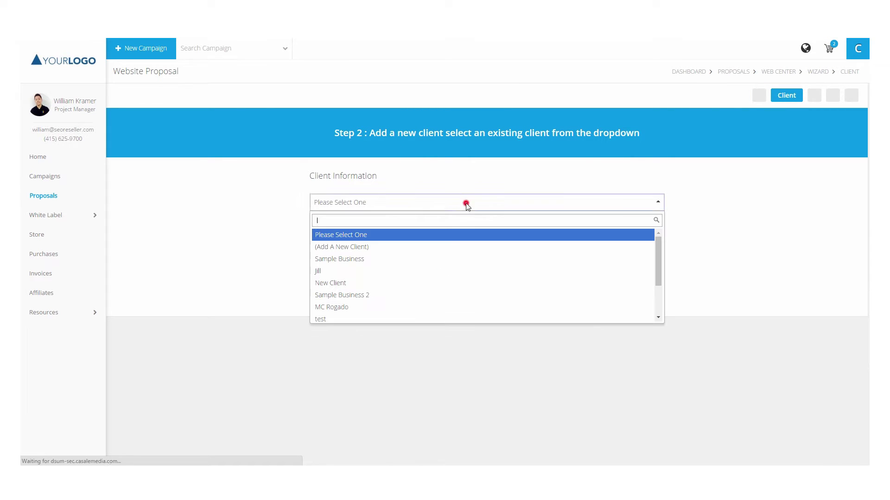
click(442, 261)
scroll(469, 409, down, 2)
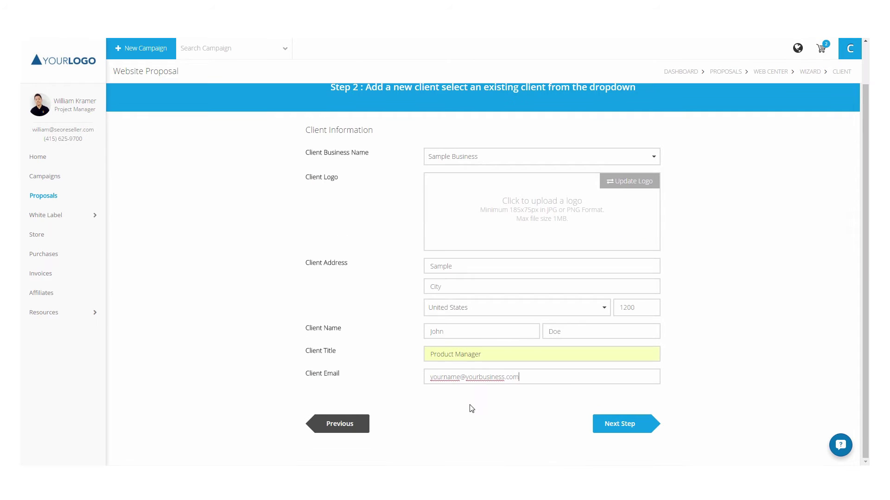
Price the proposal at USD1000 with no maintenance or per-hour add-ons, generate it, and download the zip
click(627, 426)
click(328, 272)
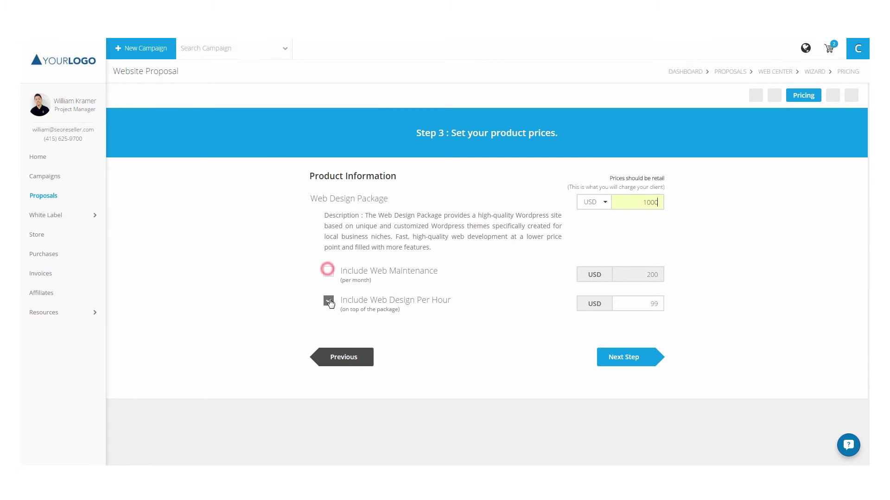
click(328, 300)
click(629, 361)
scroll(673, 376, down, 3)
scroll(674, 376, down, 2)
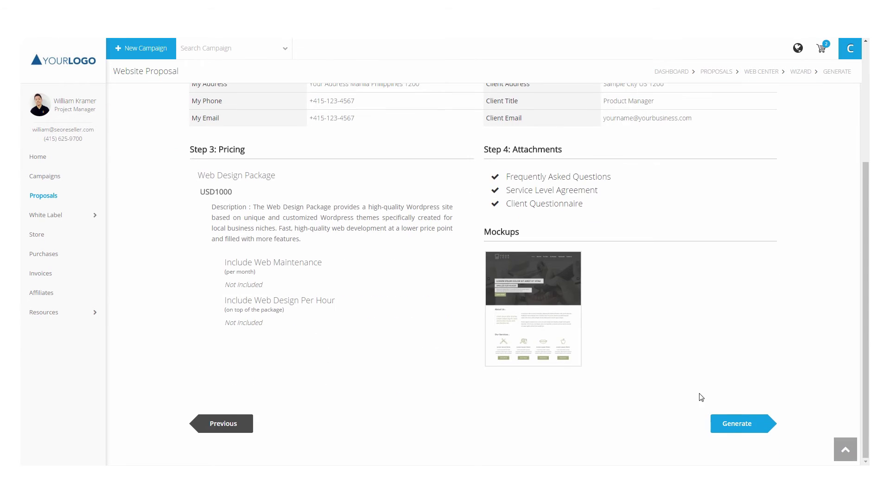
click(733, 425)
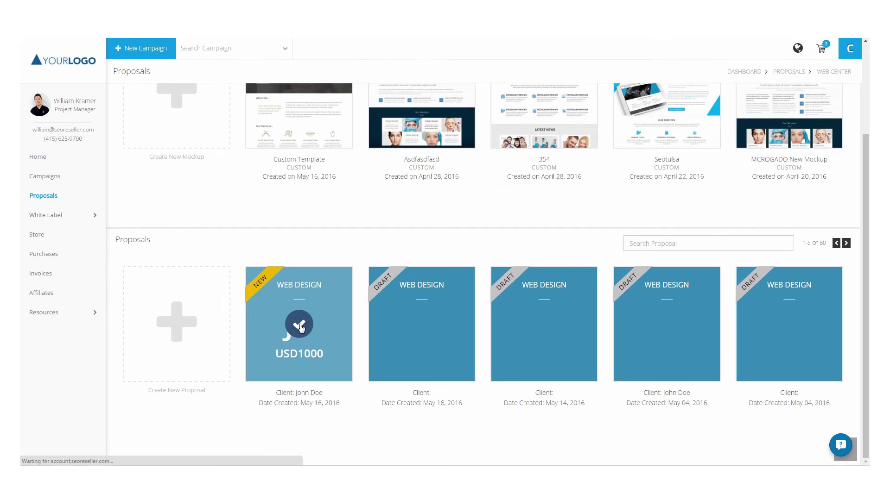
click(300, 324)
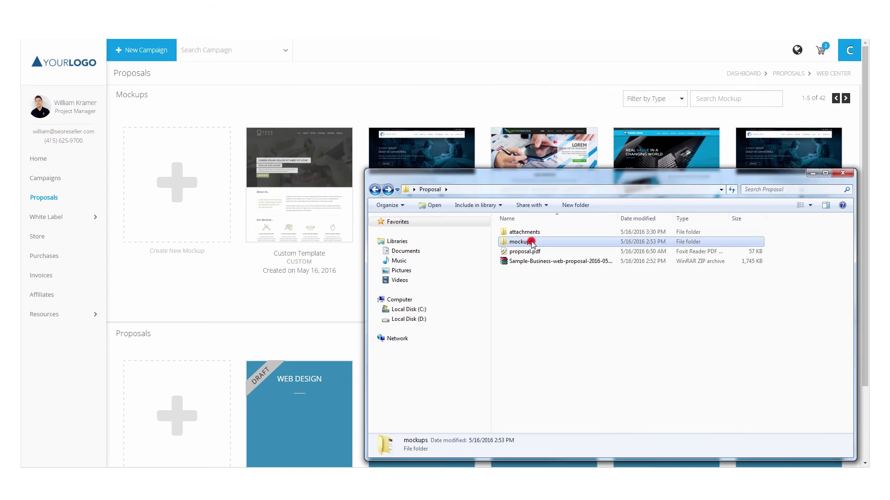
View Mockup-A.png, then open Frequently Asked Questions.docx and Client Questionnaire.docx
double_click(530, 241)
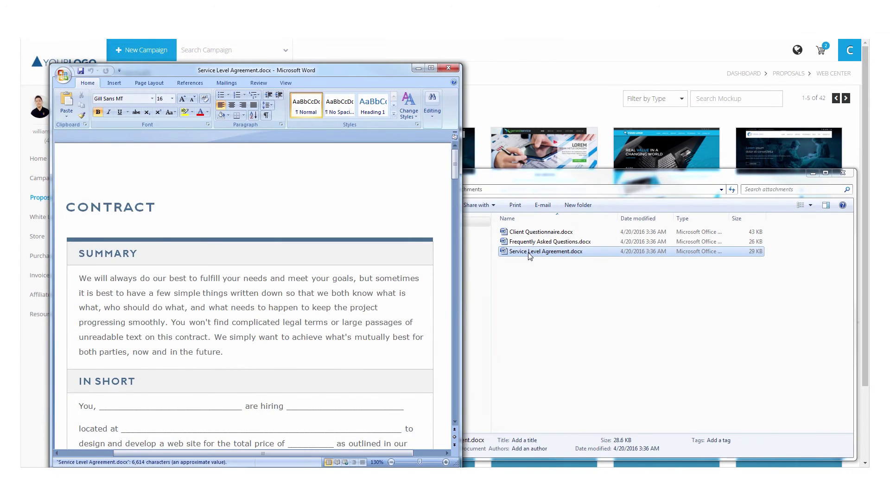
double_click(533, 243)
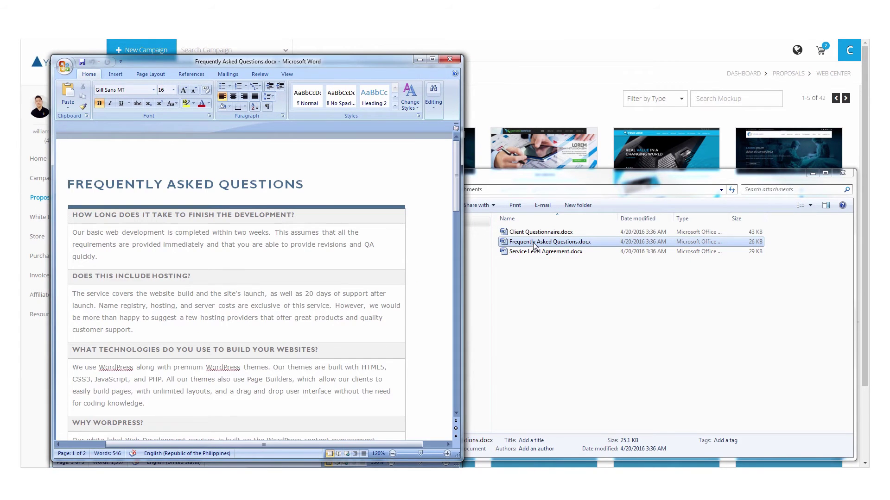
double_click(553, 234)
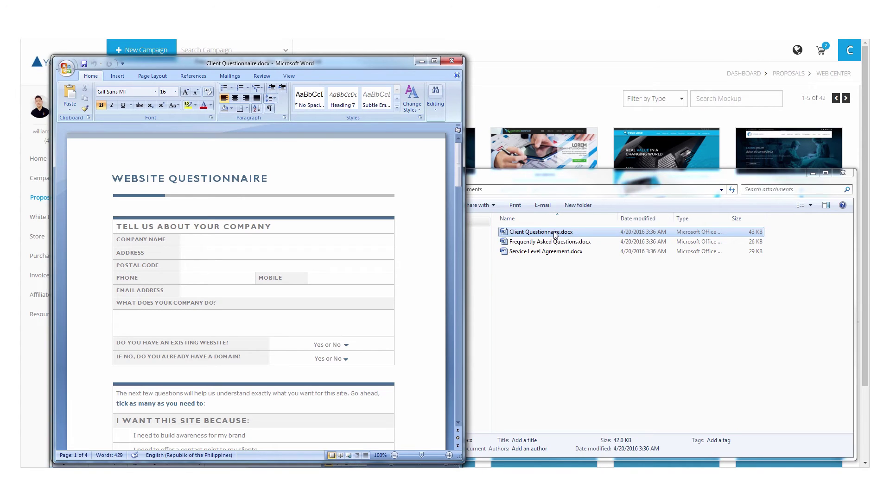